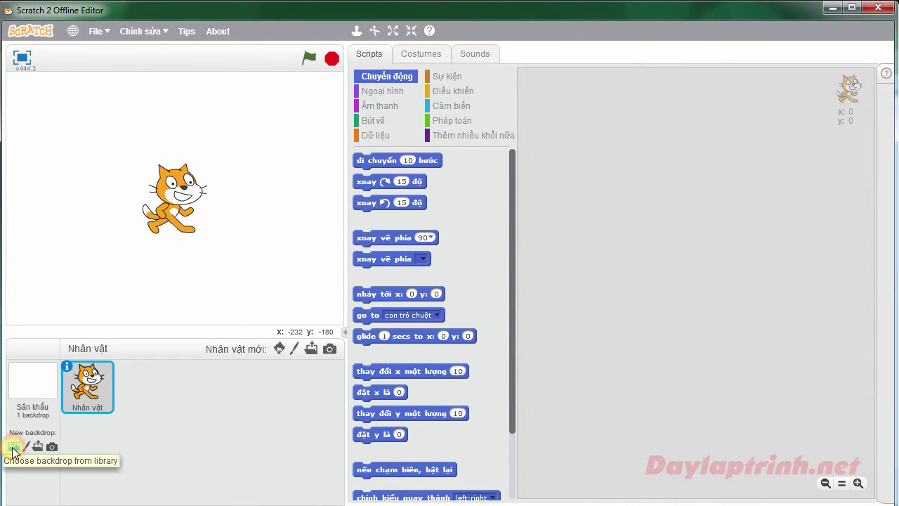
- Add the "brick wall1" backdrop from the backdrop library to the stage
left_click(14, 448)
scroll(457, 418, "down", 1)
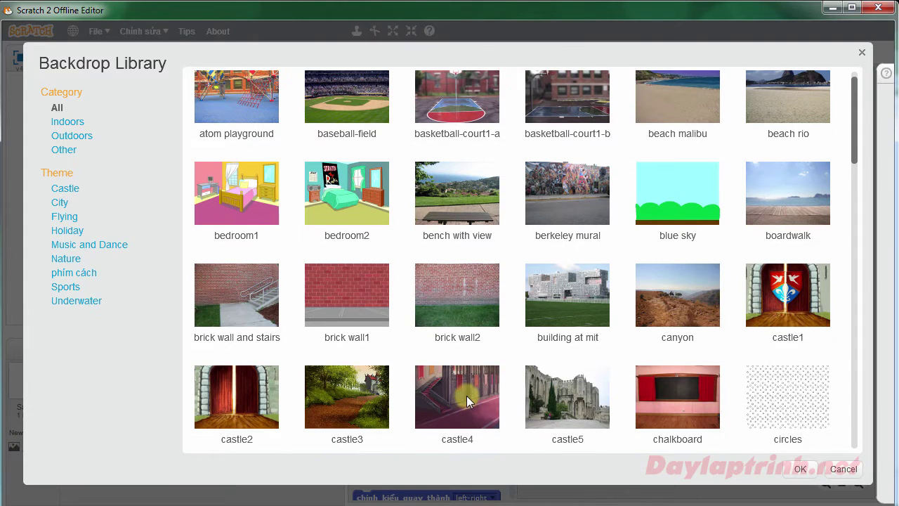
left_click(351, 306)
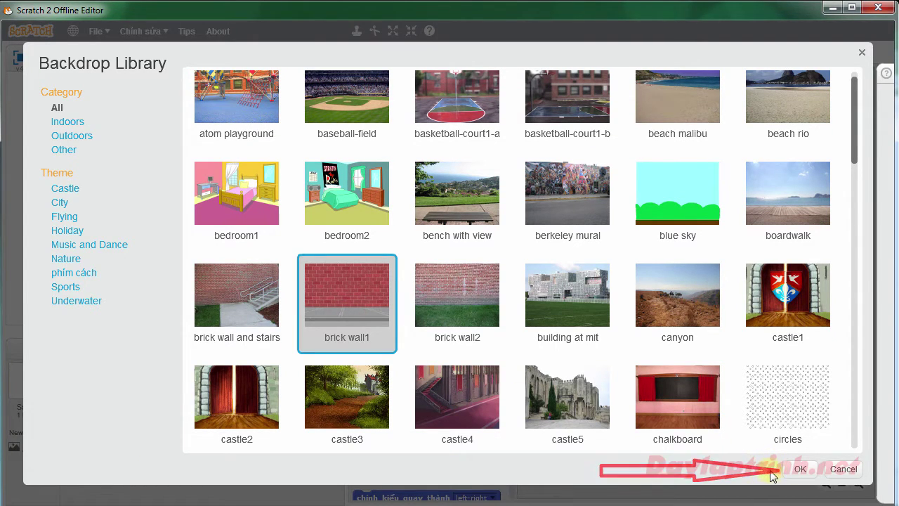
left_click(799, 471)
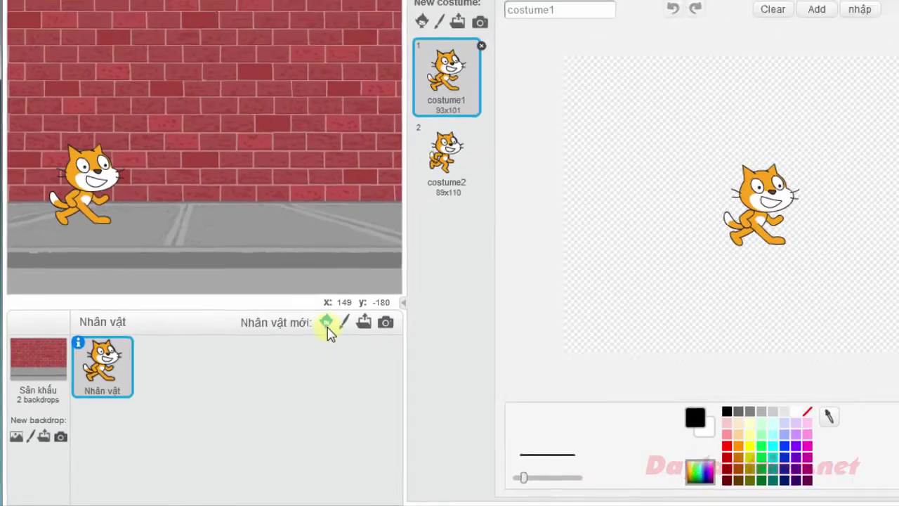
- Add the Giga sprite from the Fantasy category of the sprite library and lower it onto the pavement, facing the cat
left_click(328, 328)
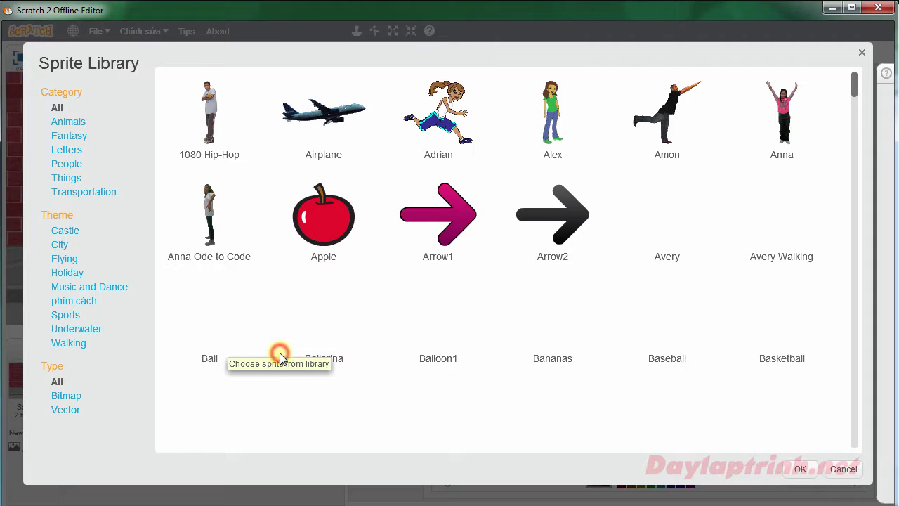
scroll(161, 210, "down", 1)
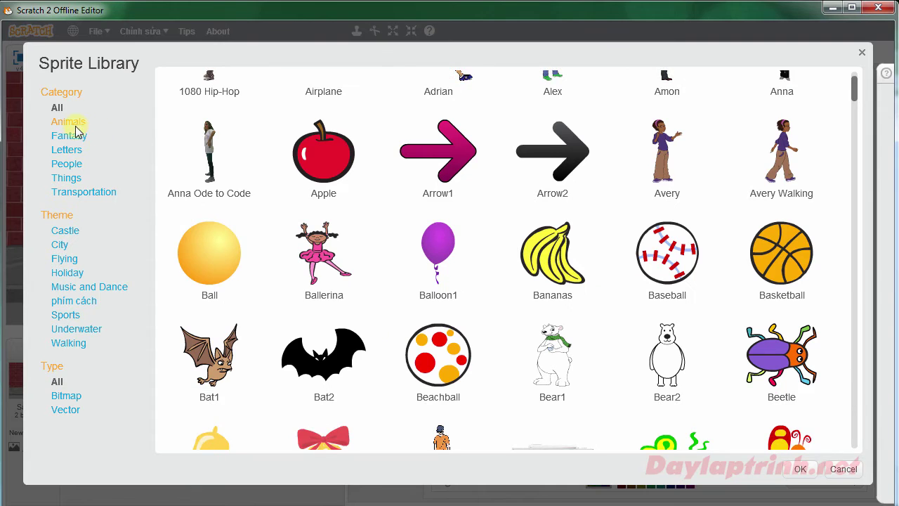
left_click(70, 135)
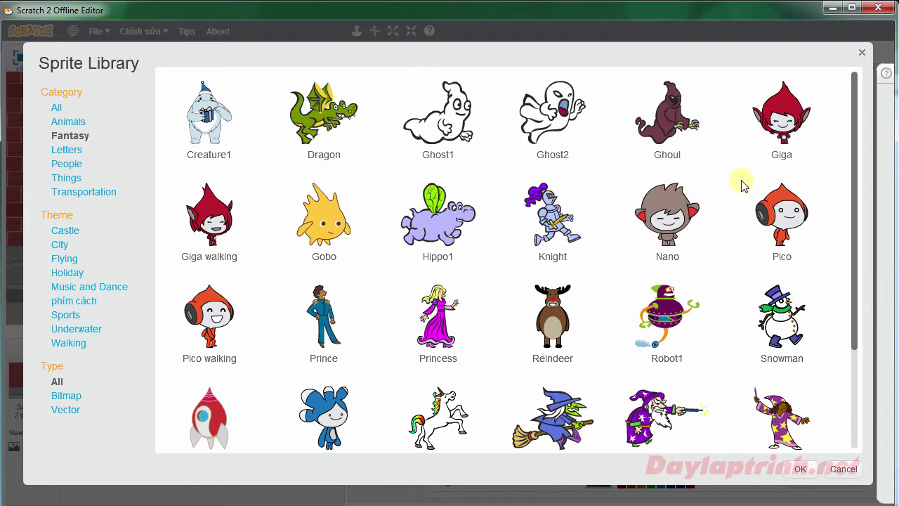
left_click(780, 140)
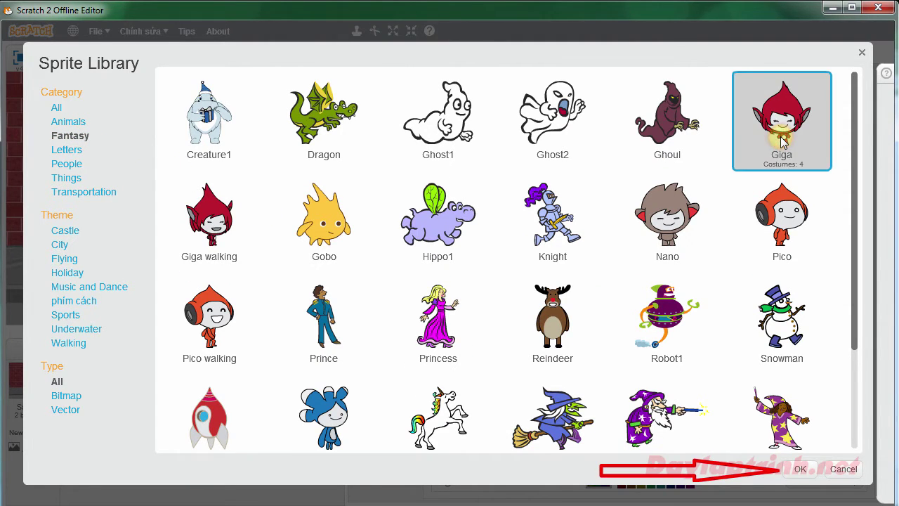
left_click(800, 469)
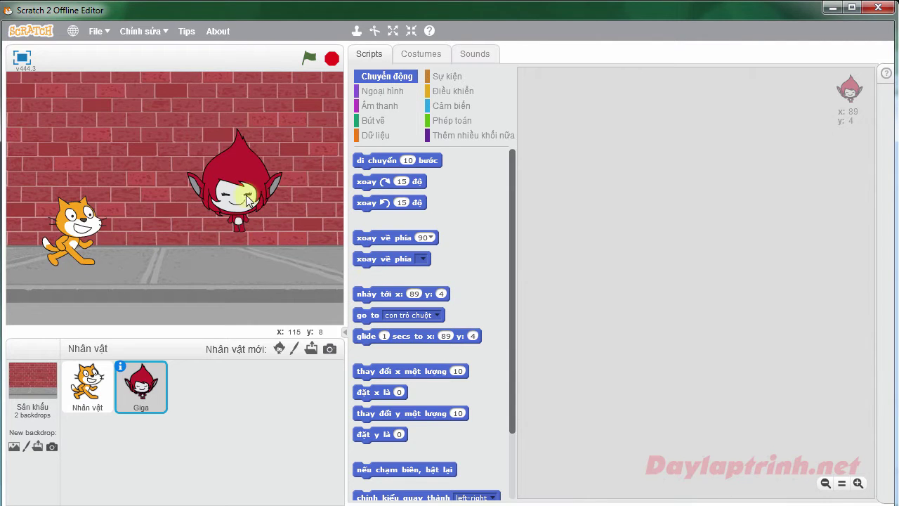
left_click_drag(248, 203, 258, 235)
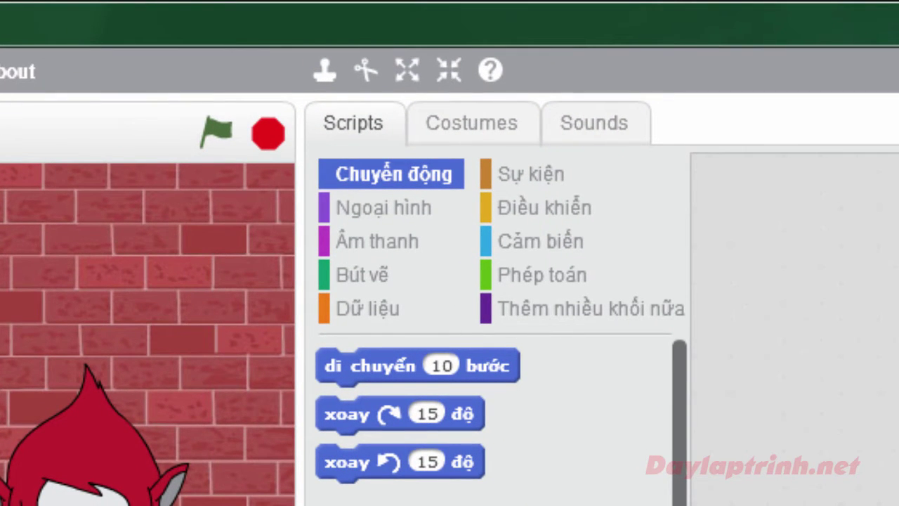
- Add the "Giga walk1" costume from the Fantasy category of the costume library to the Giga sprite
left_click(472, 111)
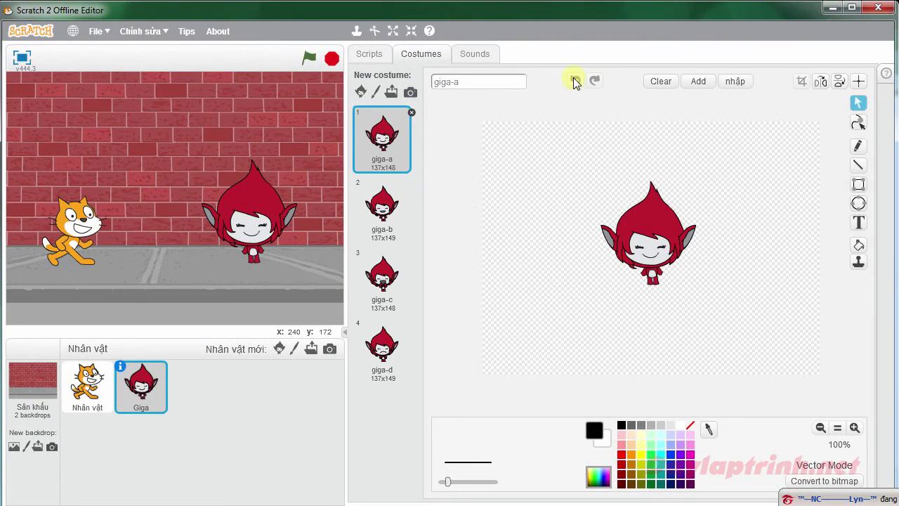
left_click(361, 93)
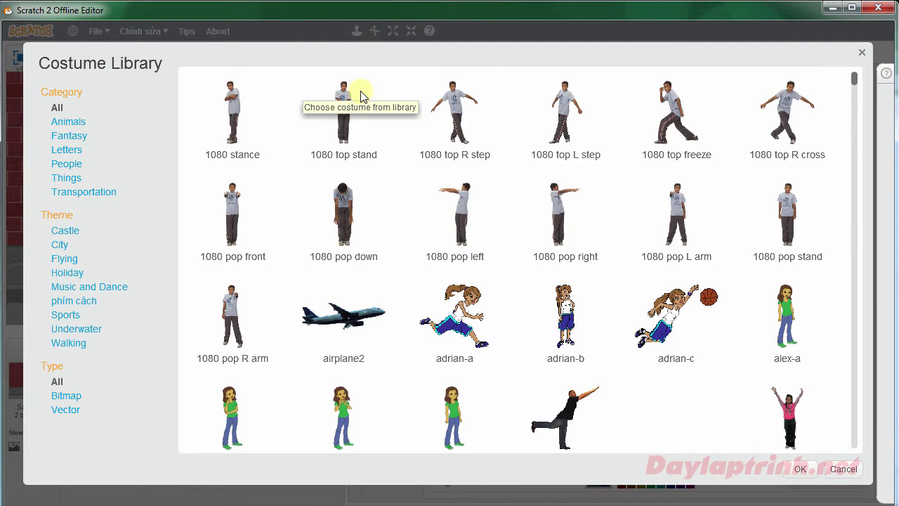
left_click(70, 135)
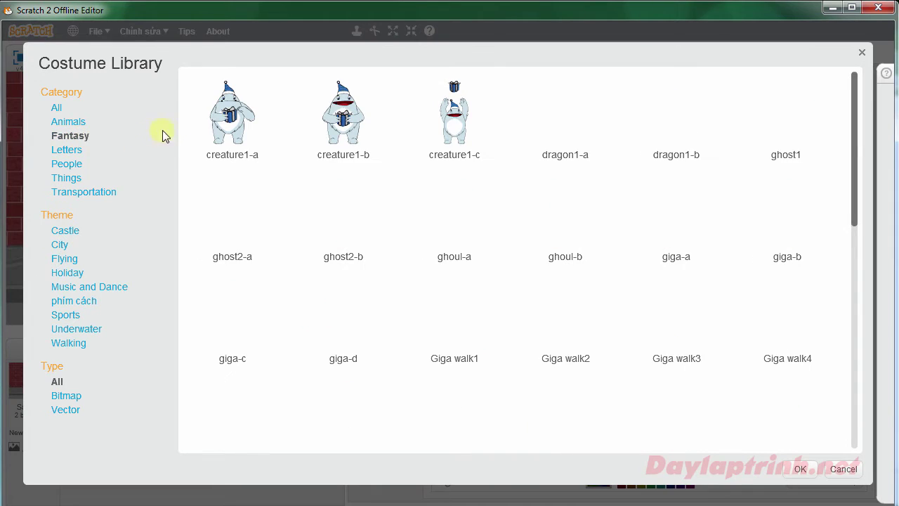
left_click(57, 107)
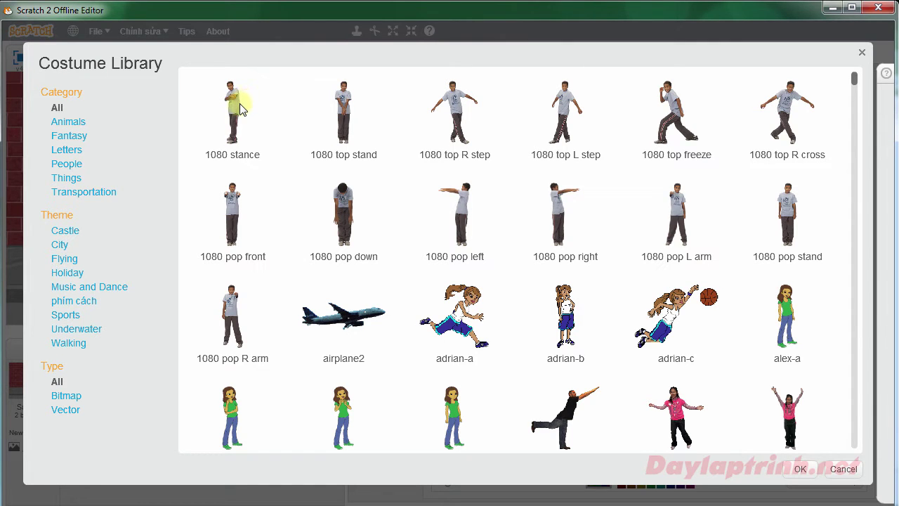
scroll(534, 274, "down", 3)
scroll(616, 304, "down", 12)
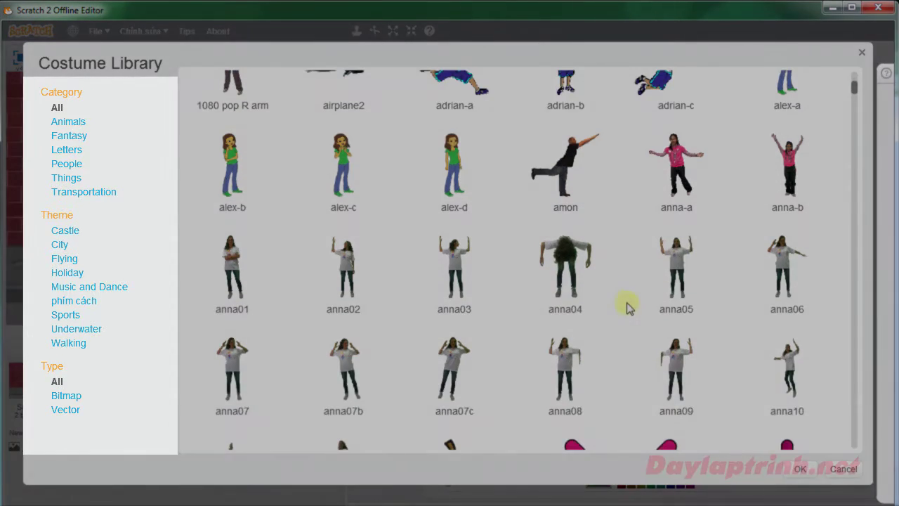
scroll(616, 304, "down", 10)
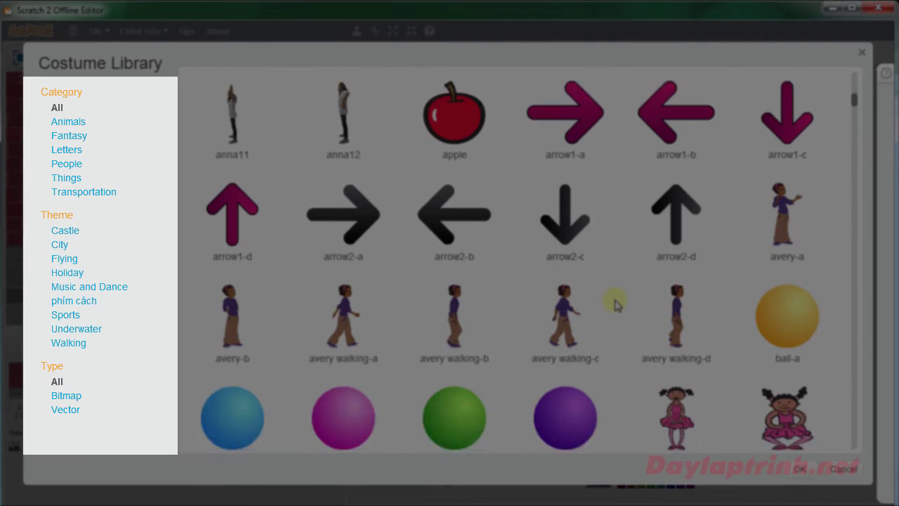
scroll(616, 303, "down", 13)
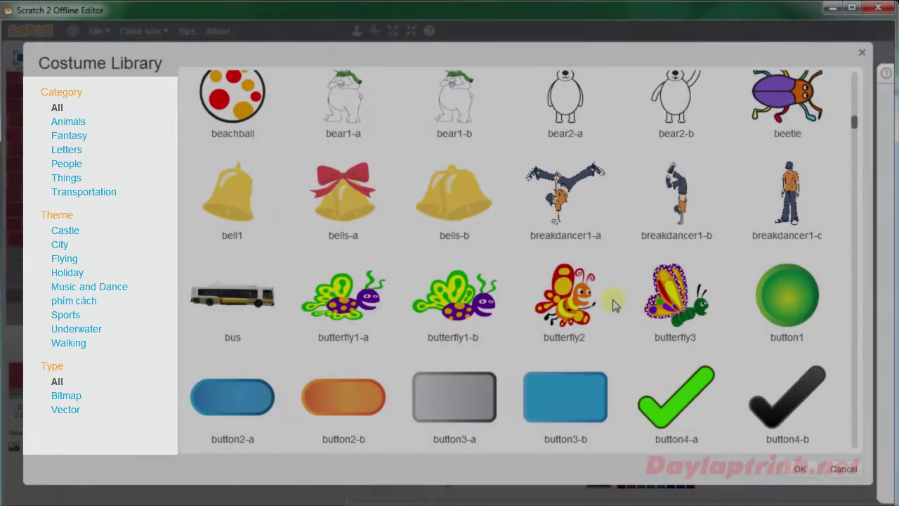
scroll(613, 303, "down", 1)
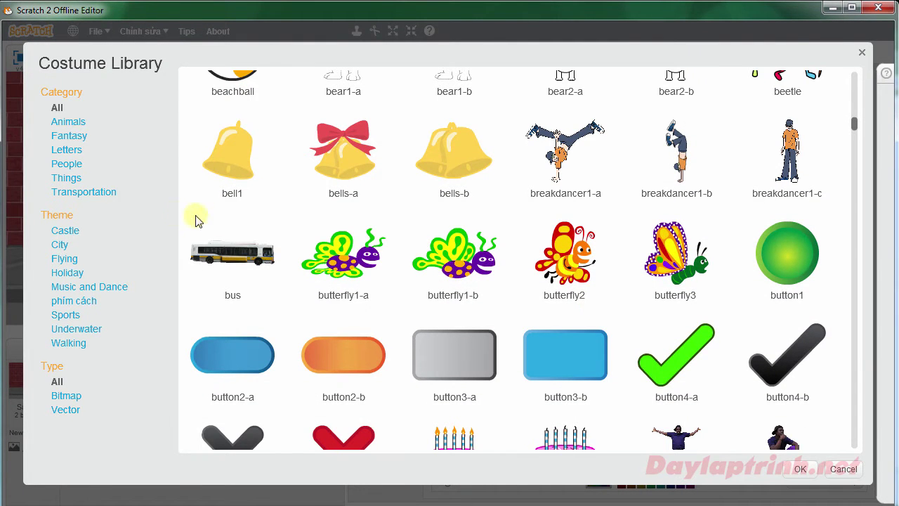
left_click(74, 136)
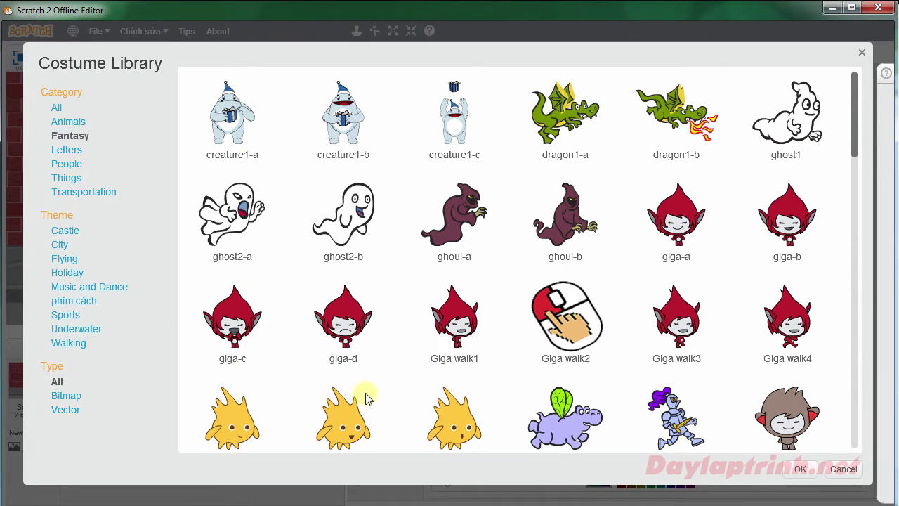
left_click(458, 331)
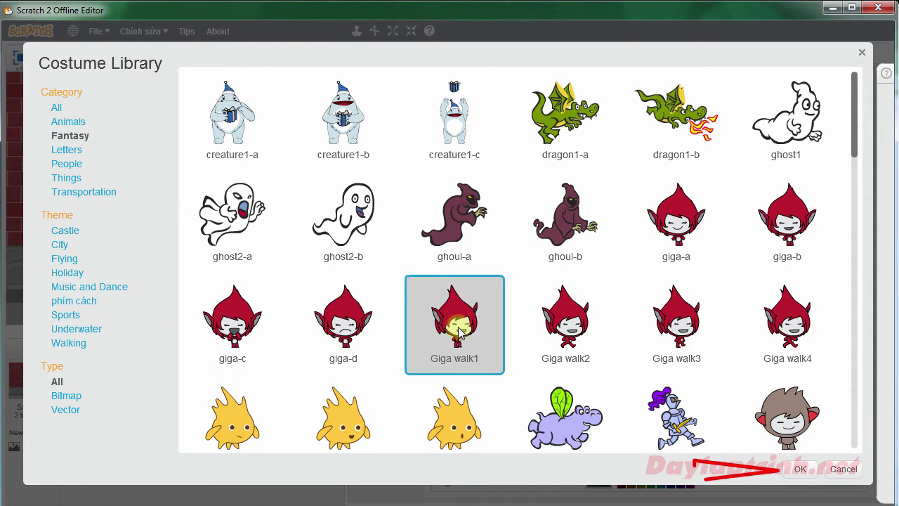
left_click(800, 468)
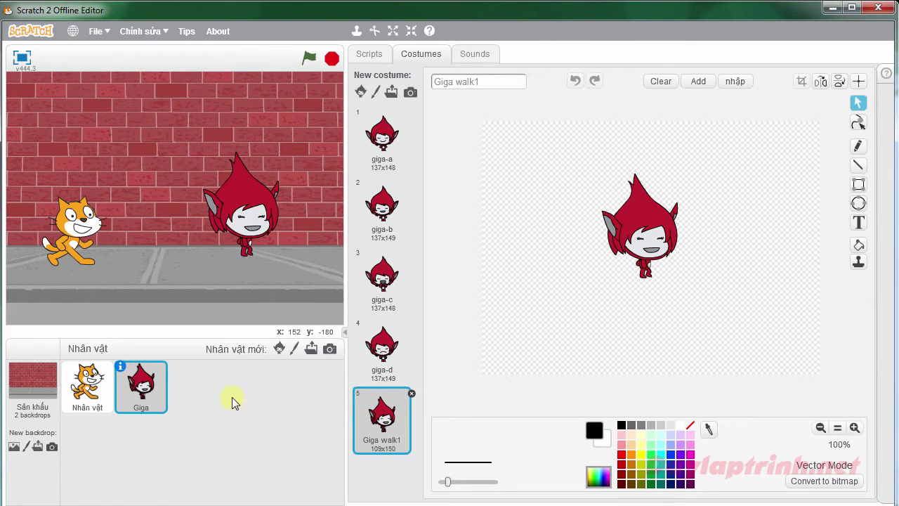
- Duplicate the cat sprite's costume1
left_click(97, 392)
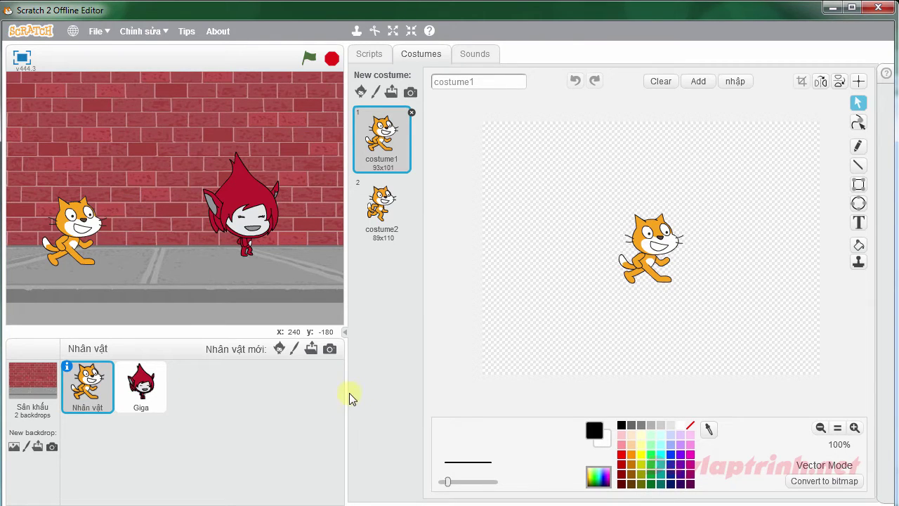
right_click(389, 146)
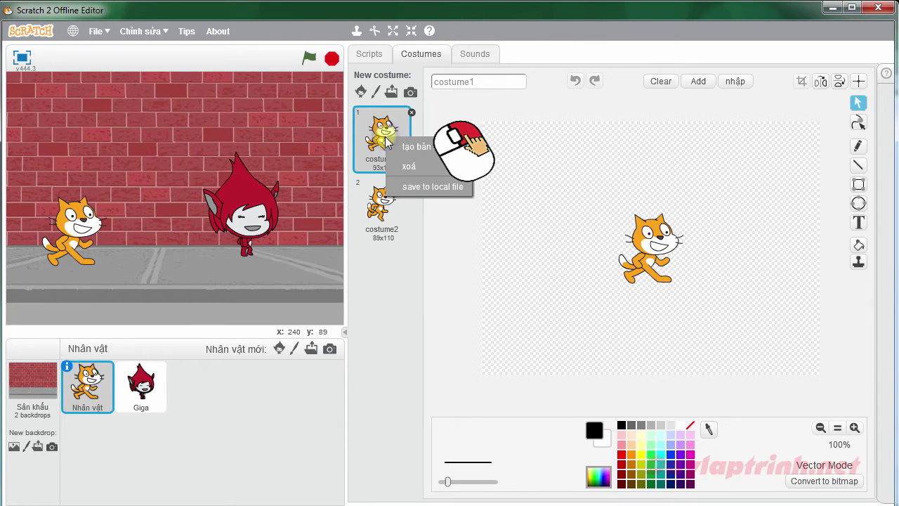
left_click(398, 150)
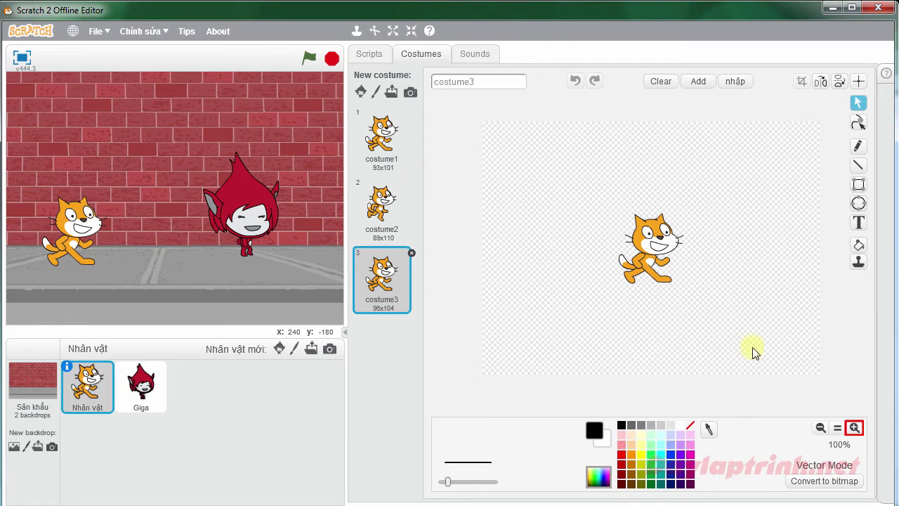
- Fill the orange body, arms, legs, tail and head of the cat in costume3 with solid purple
left_click(854, 427)
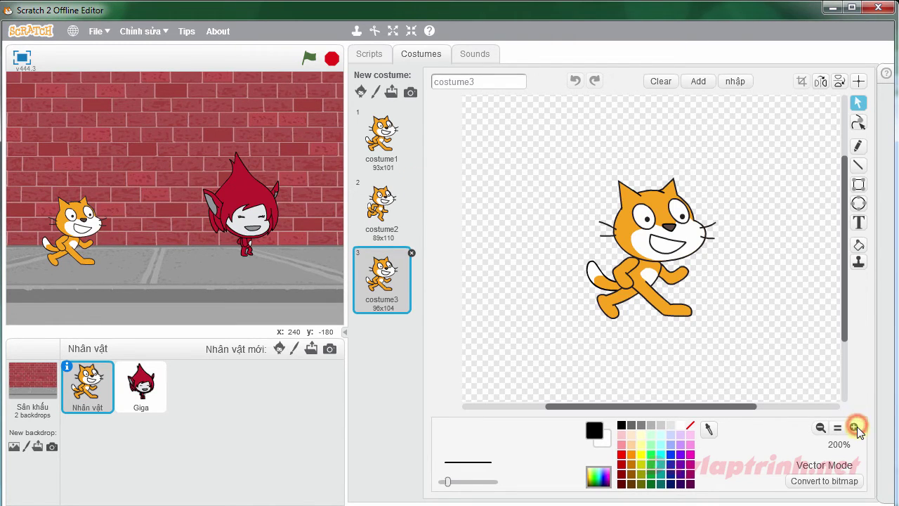
left_click(854, 427)
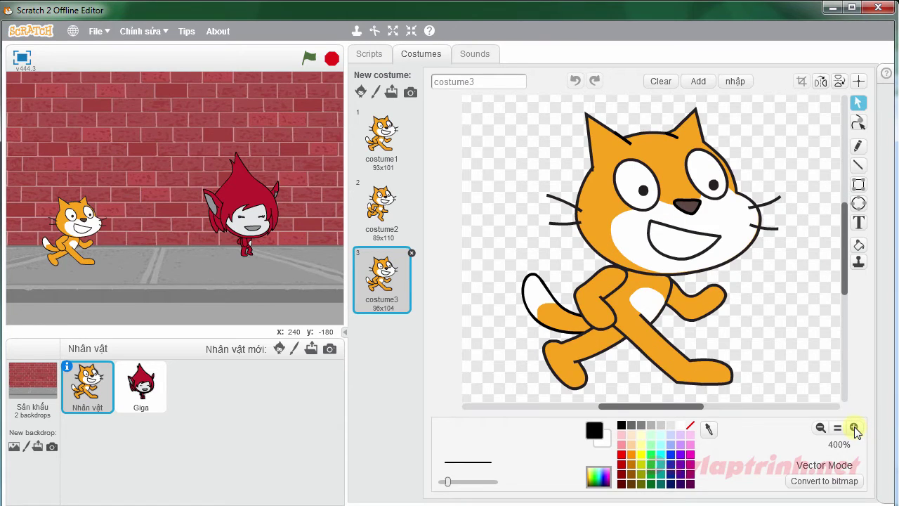
left_click(858, 245)
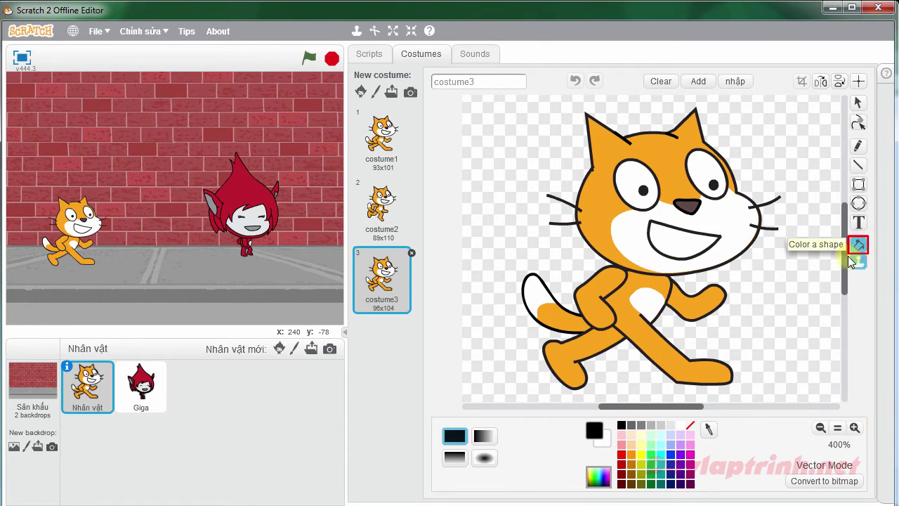
left_click(680, 461)
left_click(640, 321)
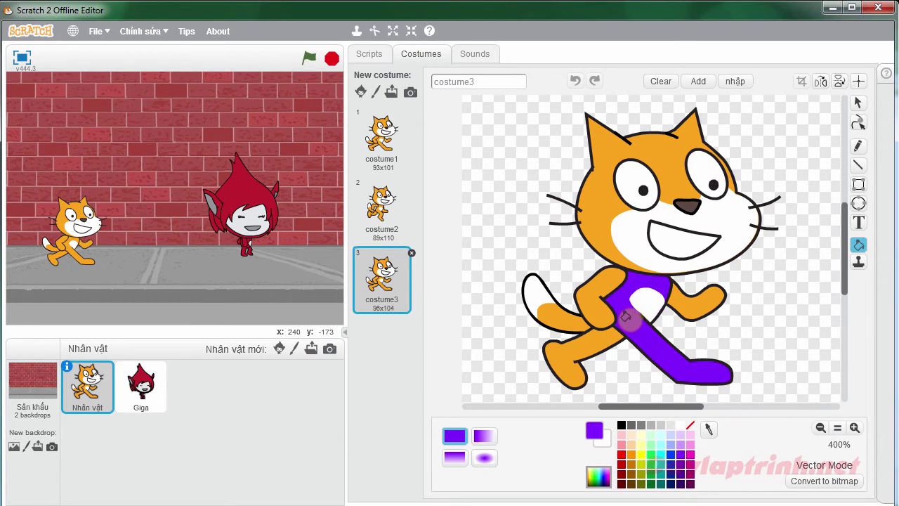
left_click(597, 313)
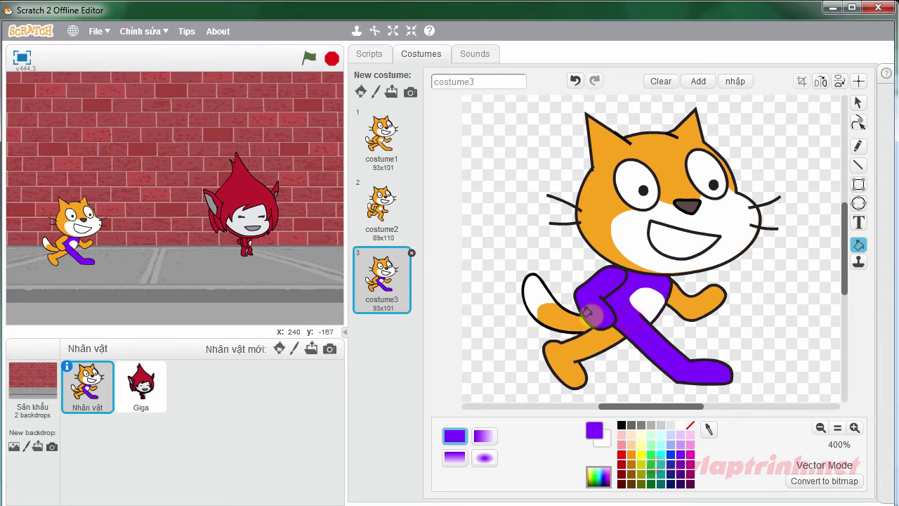
left_click(571, 322)
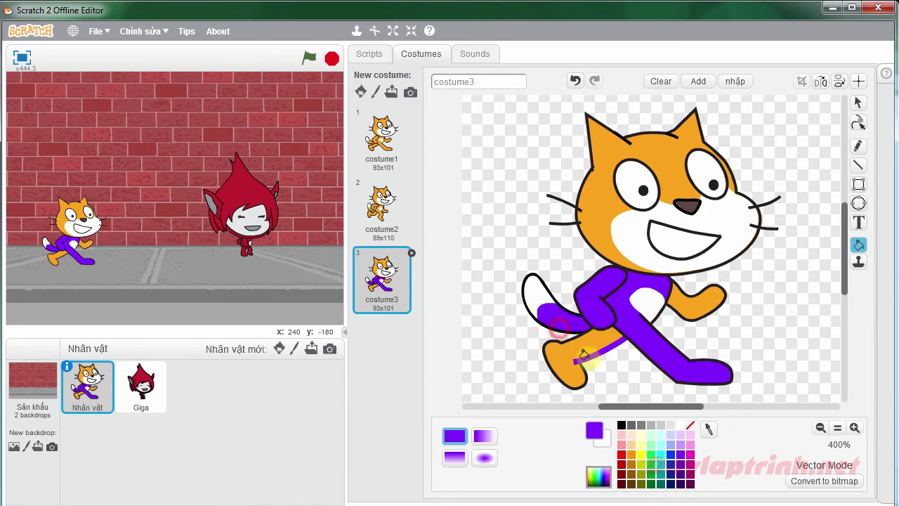
left_click(583, 349)
left_click(669, 312)
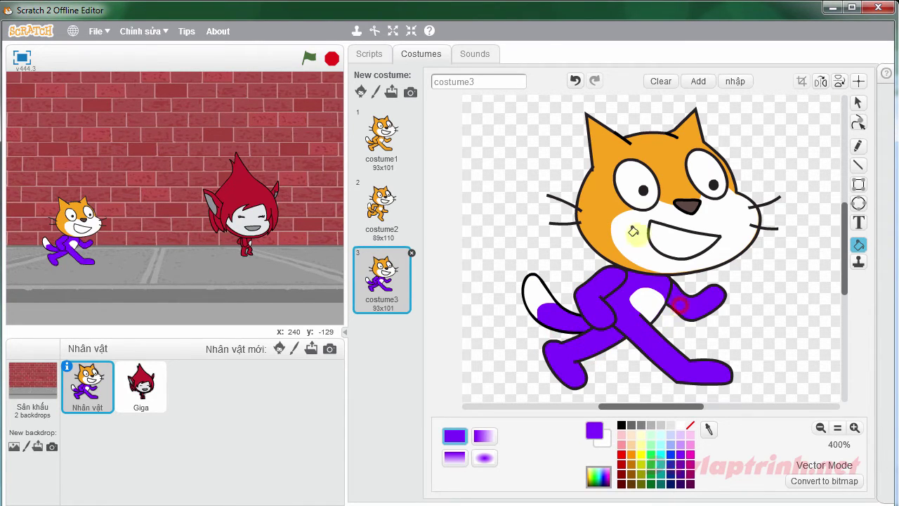
left_click(603, 200)
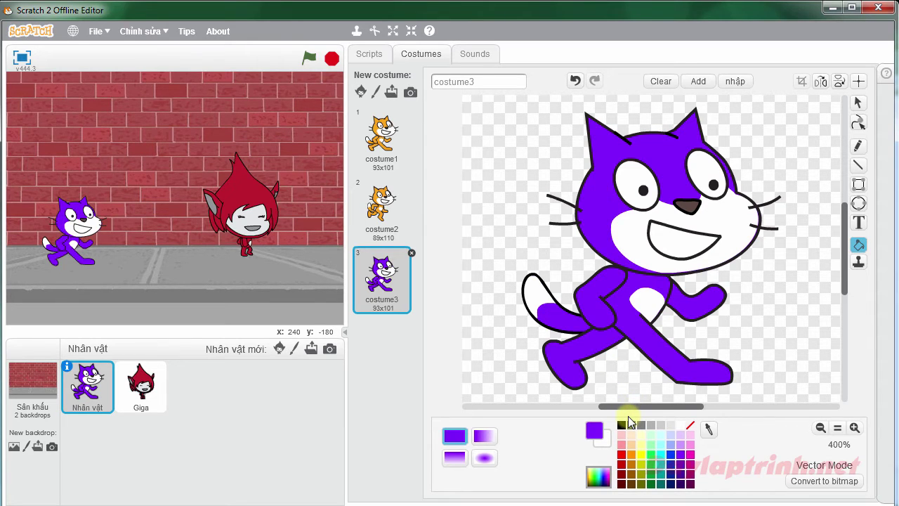
- Try filling the white of the cat's left eye with purple and undo that fill
left_click(640, 193)
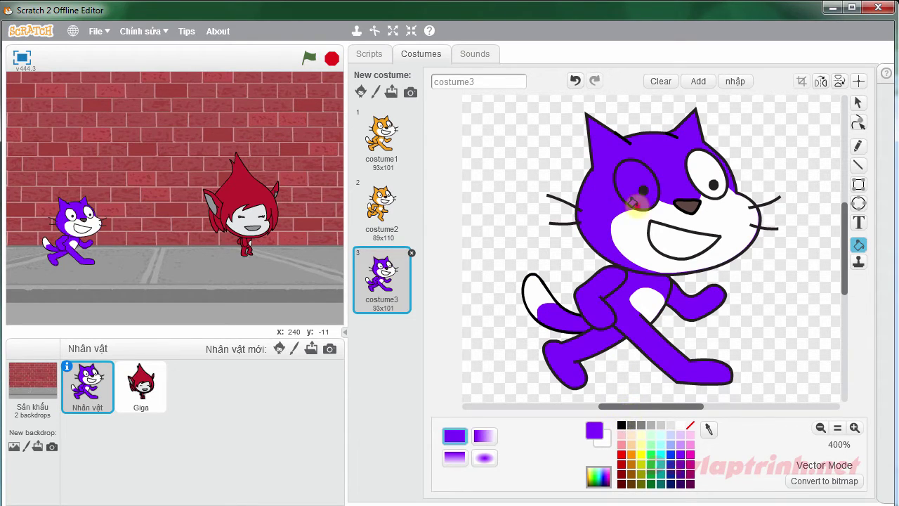
left_click(643, 212)
key("ctrl+z")
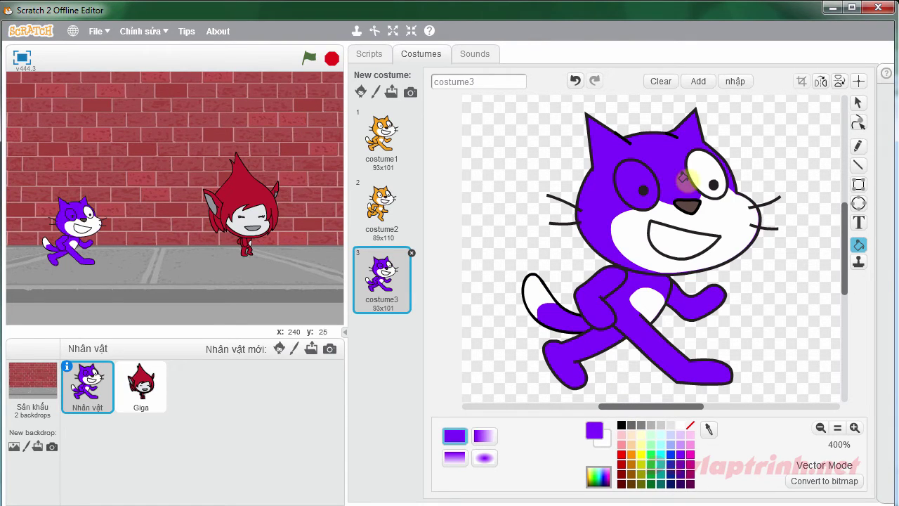
left_click(574, 82)
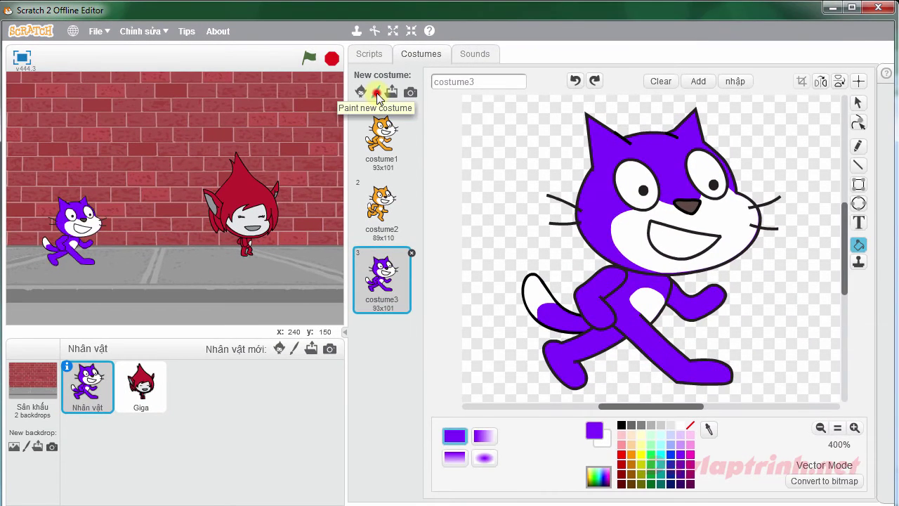
- Create a new blank costume to paint for the cat sprite
left_click(378, 95)
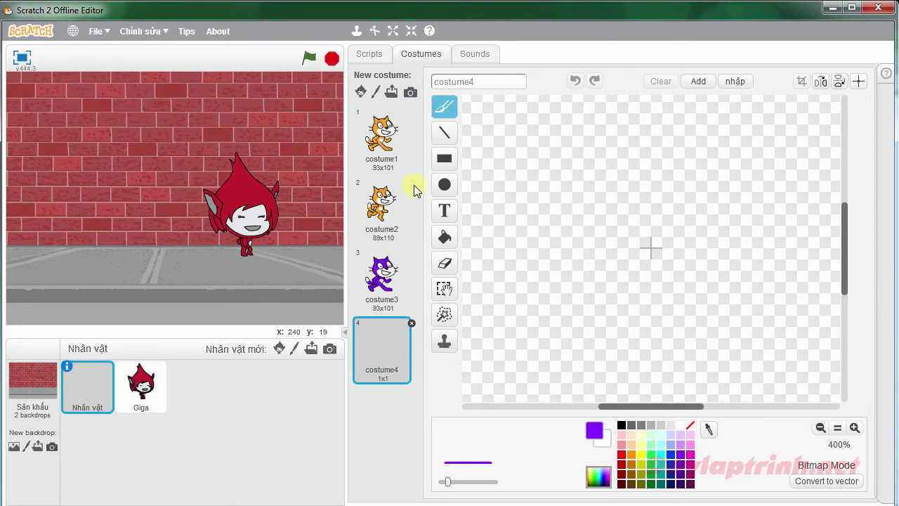
- Delete costume3 and the blank costume4 from the cat sprite, and switch the cat to costume1
left_click(386, 273)
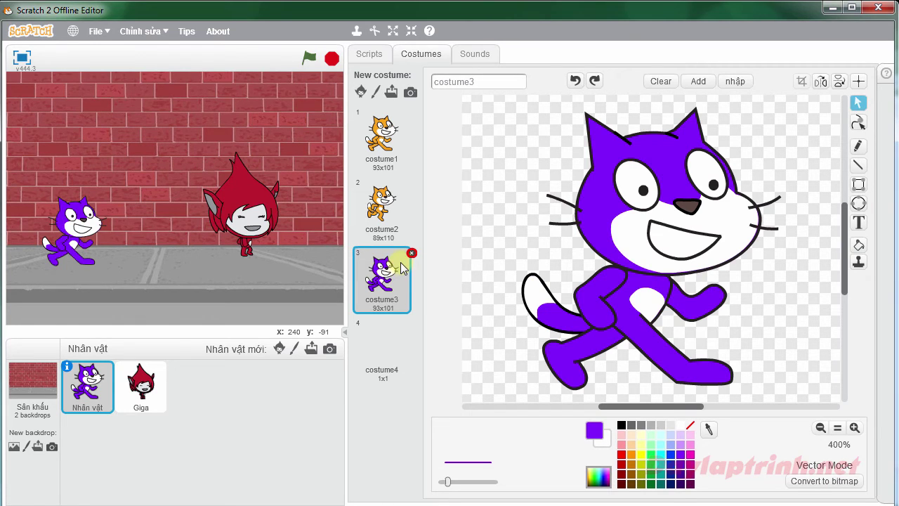
left_click(411, 254)
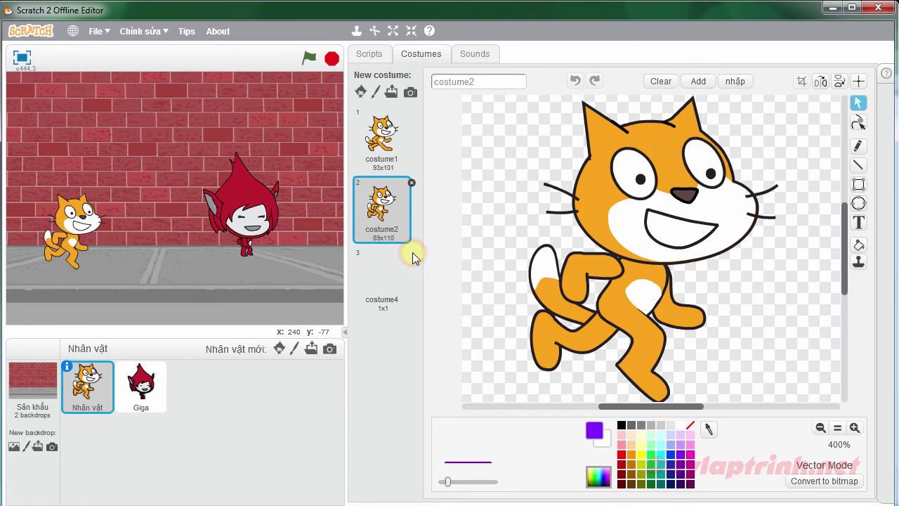
left_click(425, 257)
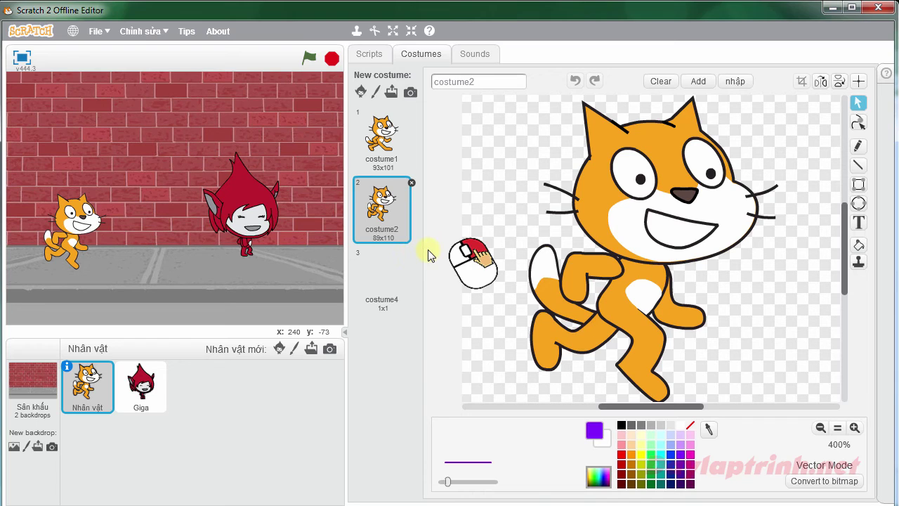
right_click(380, 274)
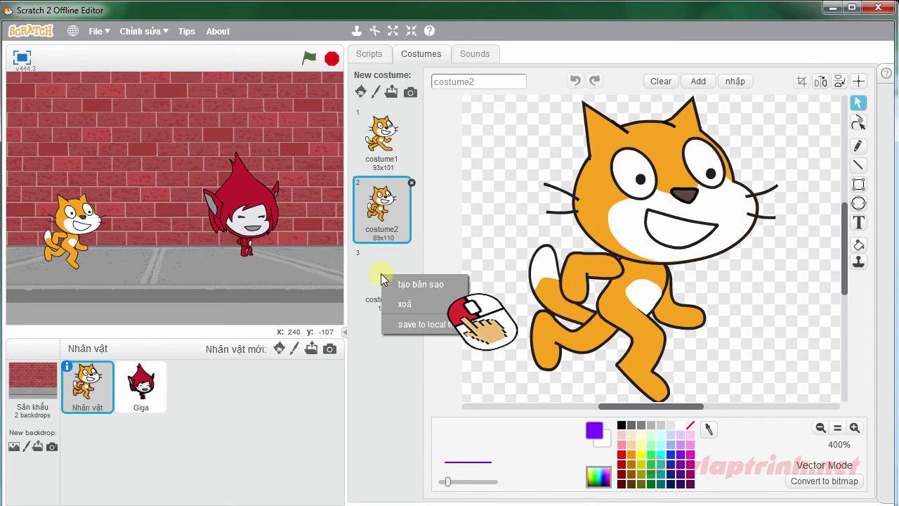
left_click(395, 302)
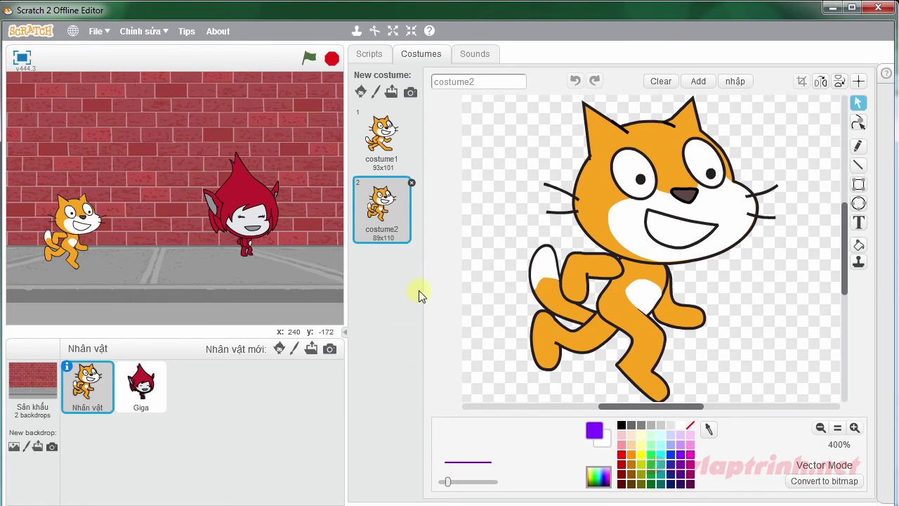
left_click(391, 143)
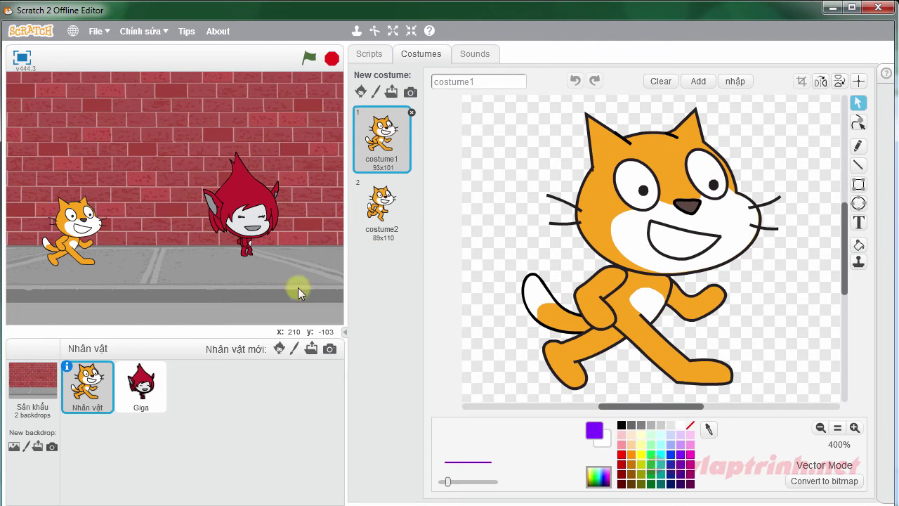
- Preview the Giga sprite's costumes one after another, from giga-a through giga-d to Giga walk1
left_click(144, 386)
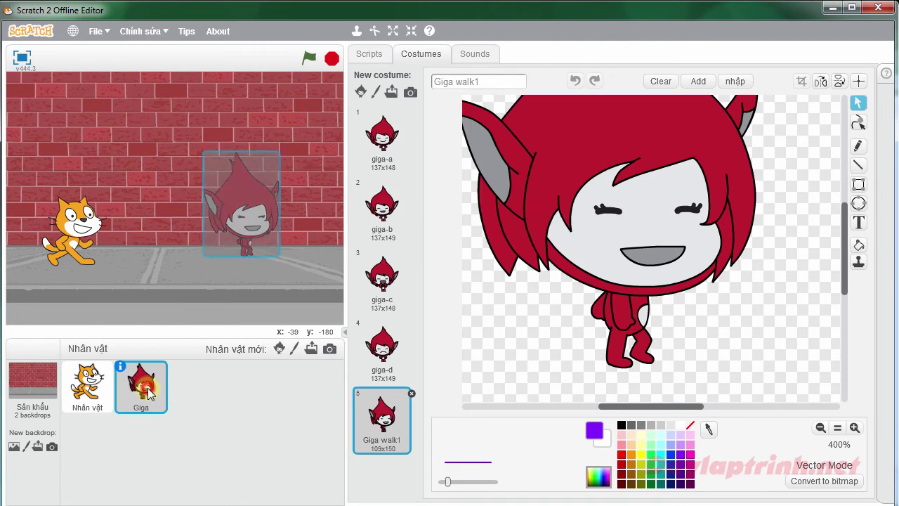
left_click(392, 131)
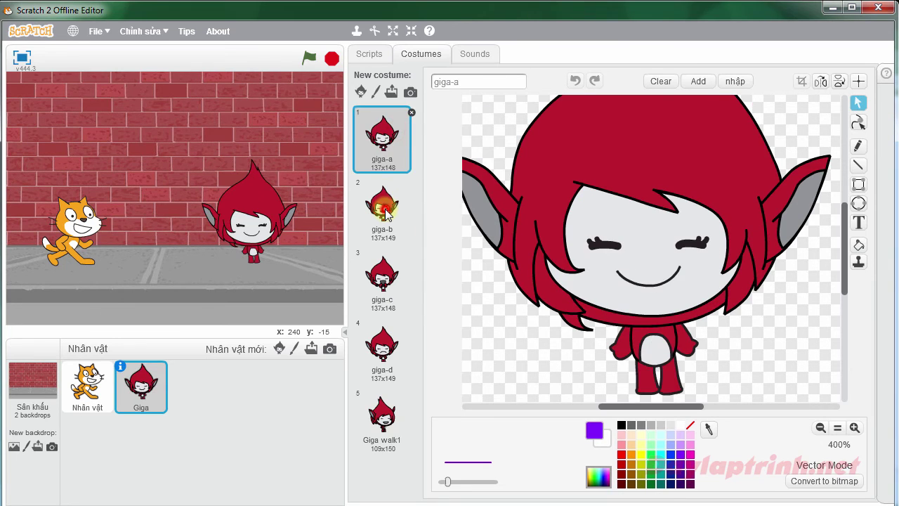
left_click(385, 207)
left_click(380, 275)
left_click(379, 336)
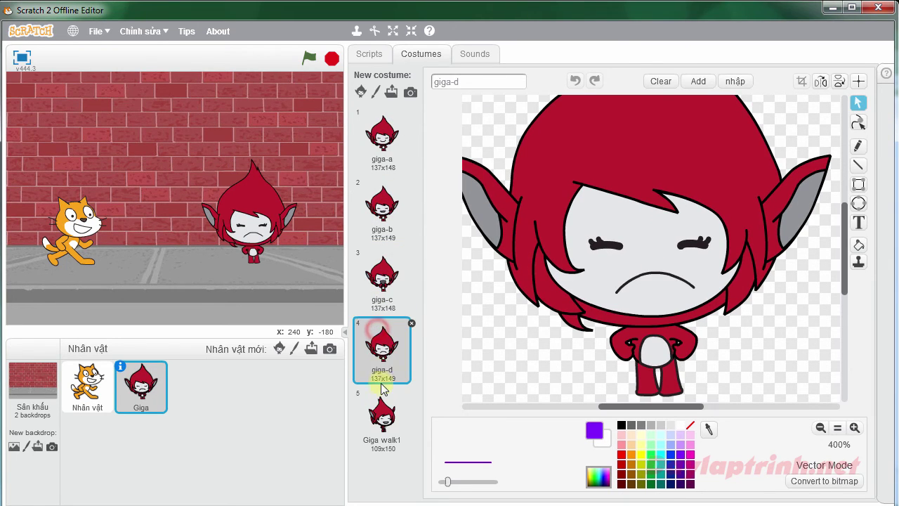
left_click(383, 414)
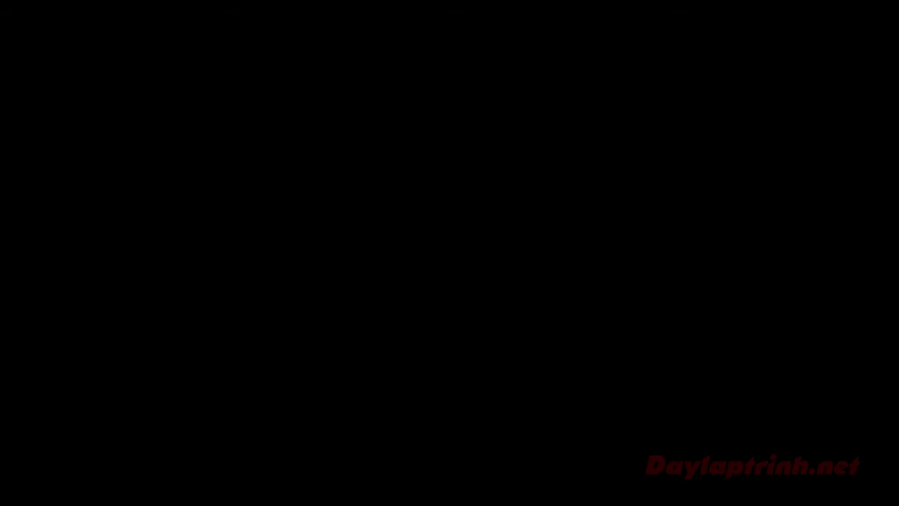